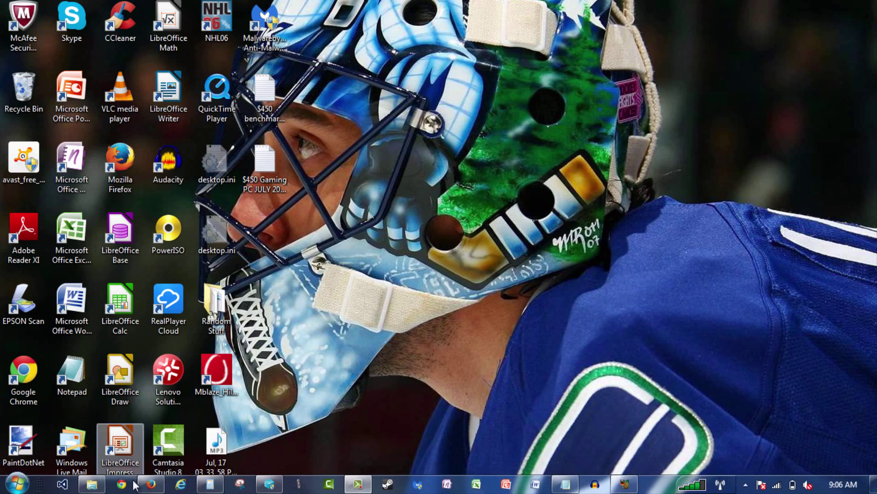
# Step: Compare the 3.50 GB original and 523 MB reduced Bioshock Infinite Ep 4 MP4 files in Explorer
pyautogui.click(101, 486)
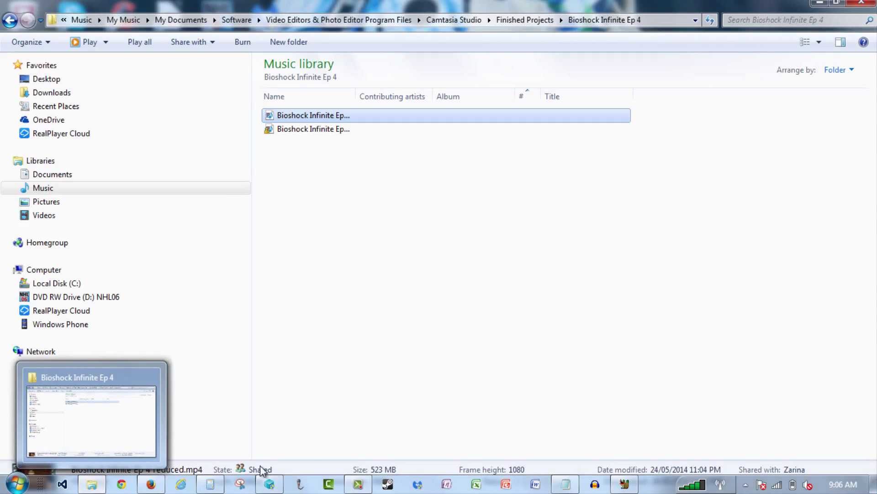
pyautogui.click(345, 130)
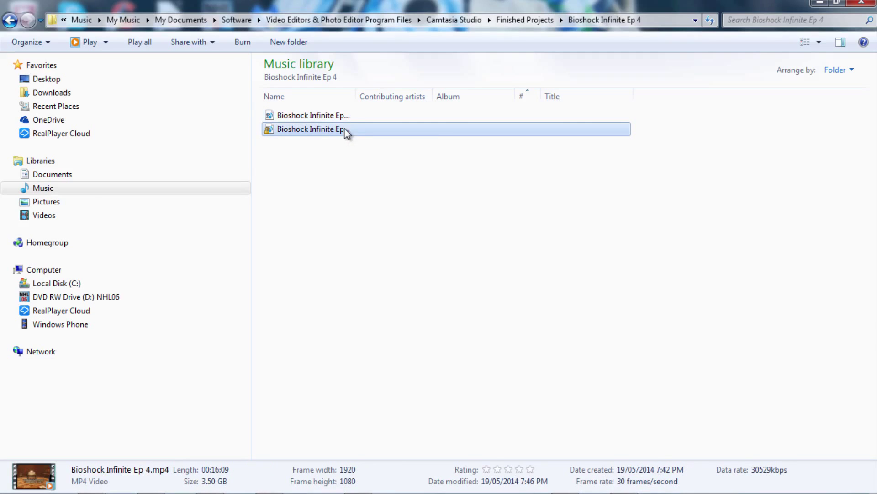
pyautogui.moveTo(344, 134)
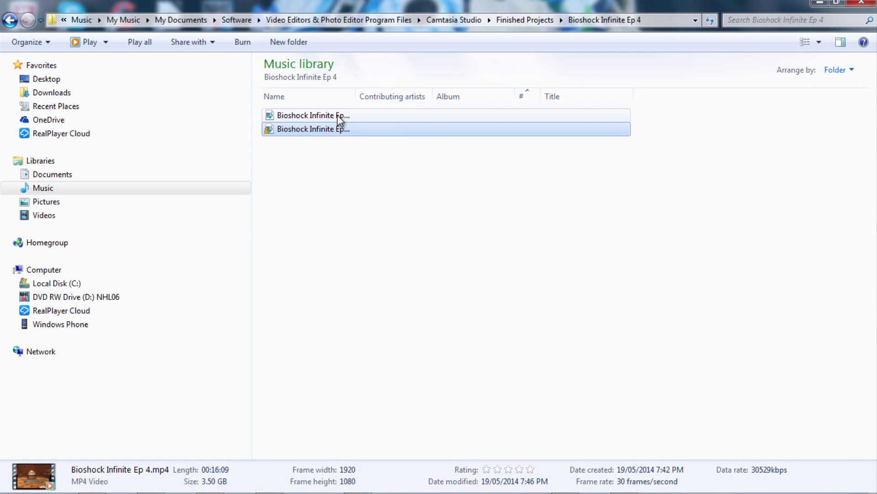
pyautogui.click(338, 115)
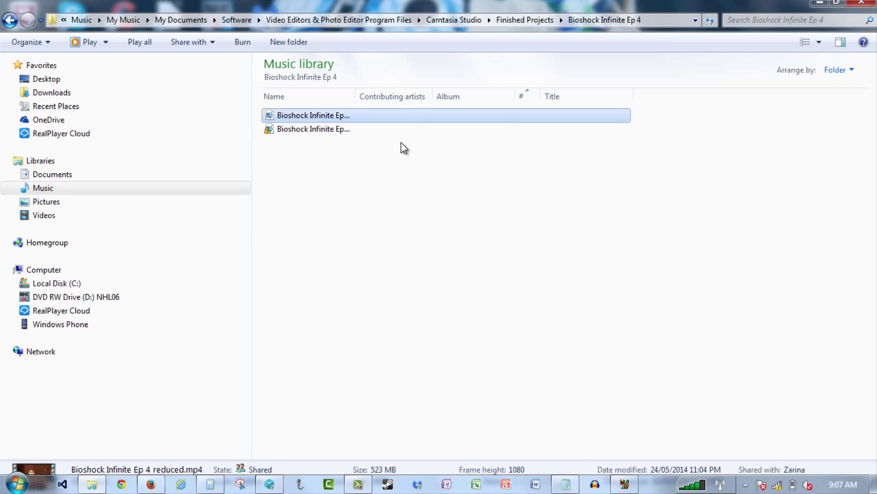
pyautogui.doubleClick(406, 117)
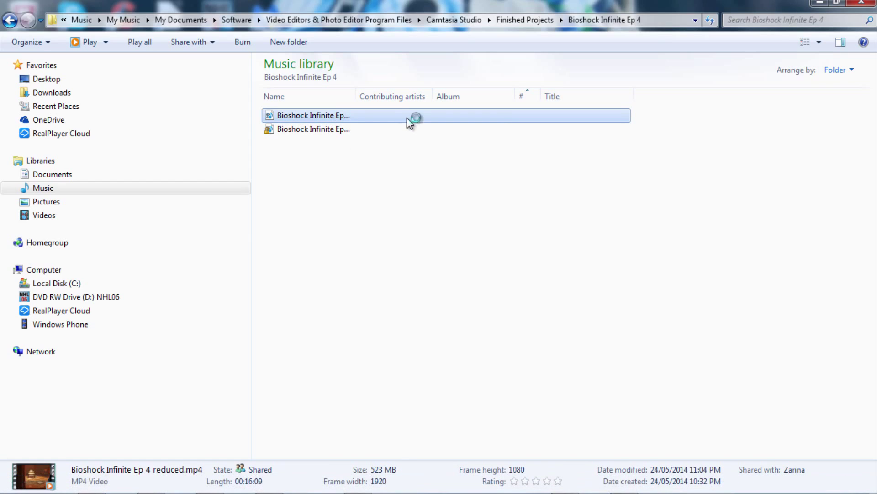
# Step: Play the original 3.50 GB Bioshock video in Media Player, then close it
pyautogui.click(357, 134)
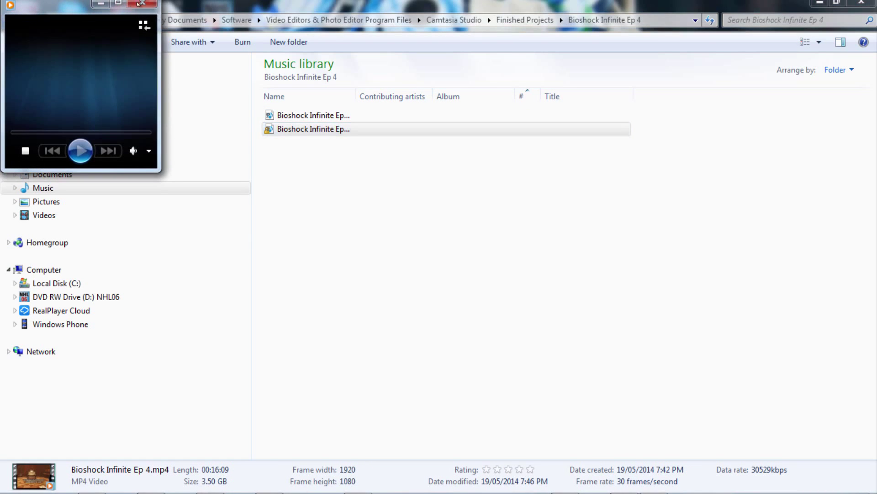
pyautogui.doubleClick(123, 7)
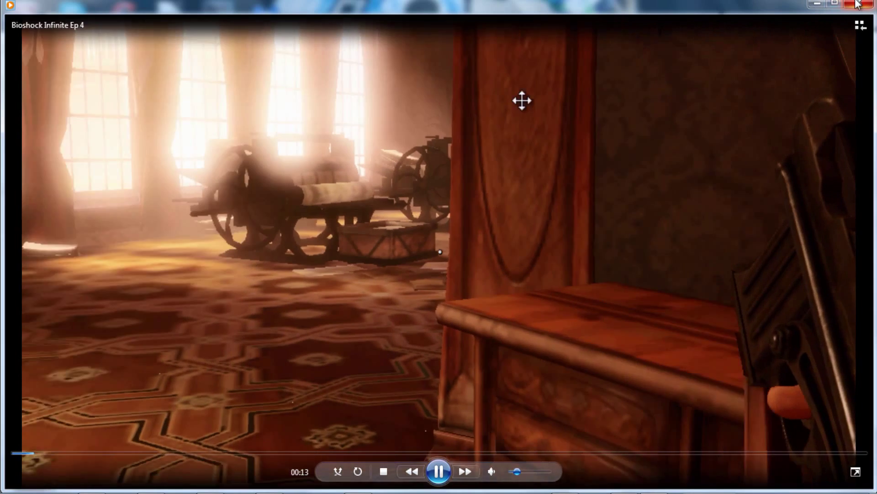
pyautogui.click(858, 3)
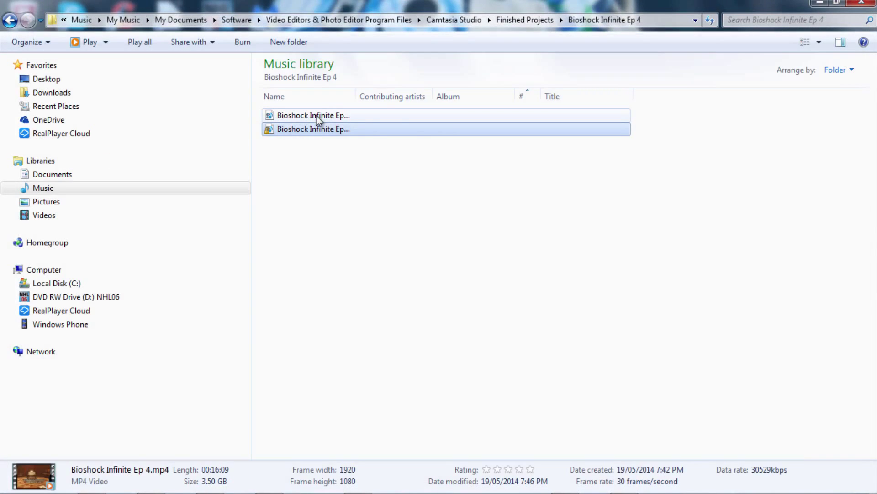
# Step: Play the reduced video, seek ahead to about 11:40, pause, and toggle full screen on and off
pyautogui.moveTo(318, 120)
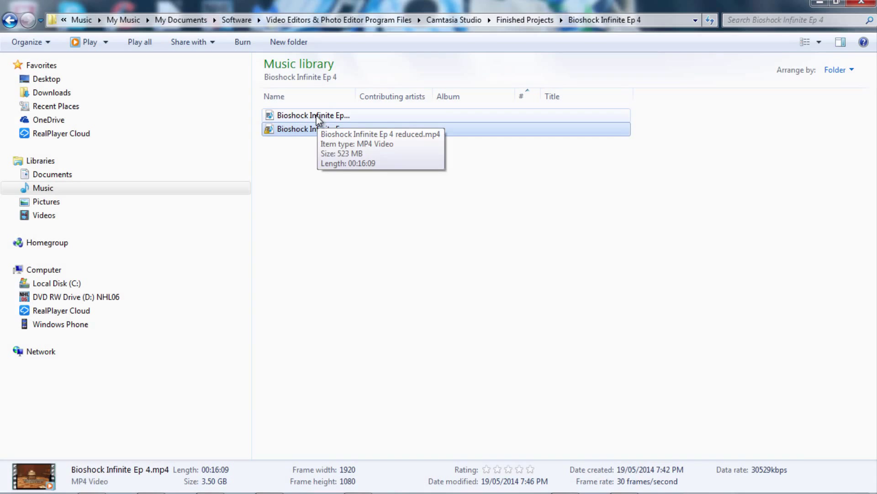
pyautogui.click(318, 119)
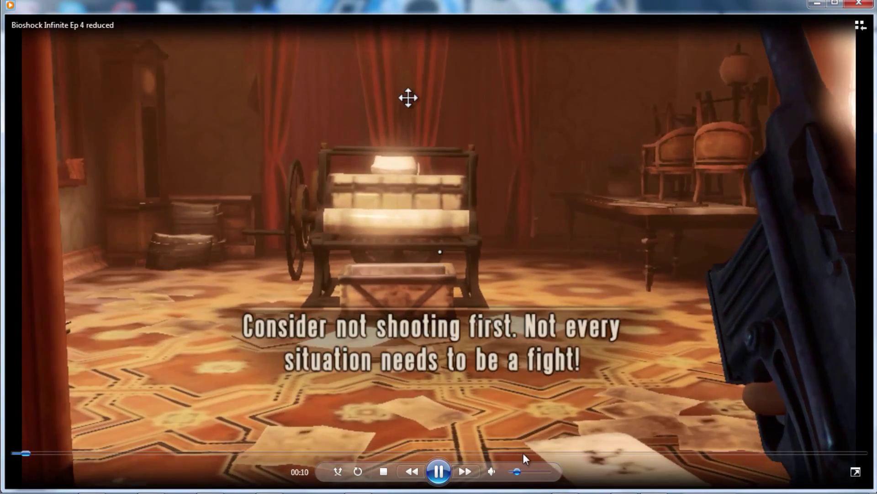
pyautogui.click(534, 452)
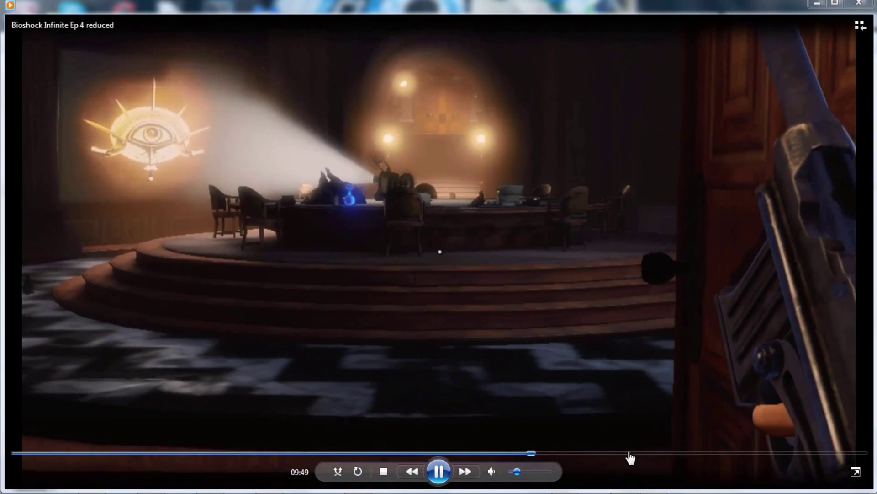
pyautogui.click(633, 452)
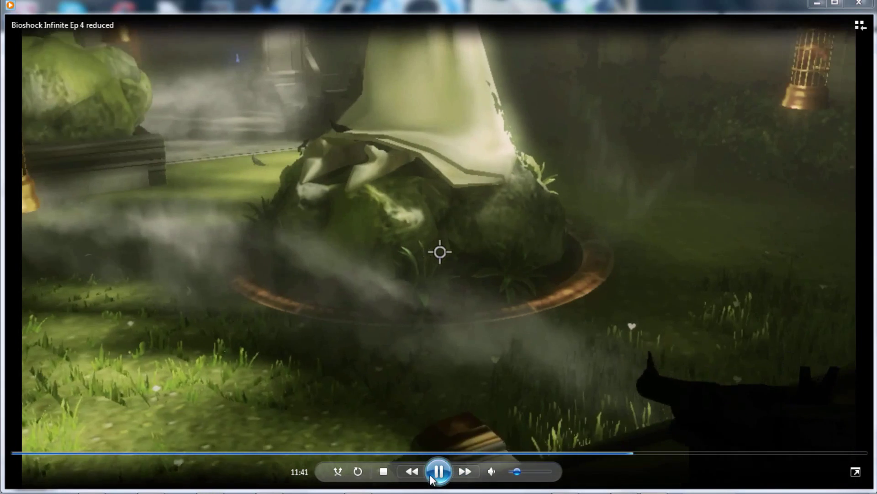
pyautogui.click(433, 472)
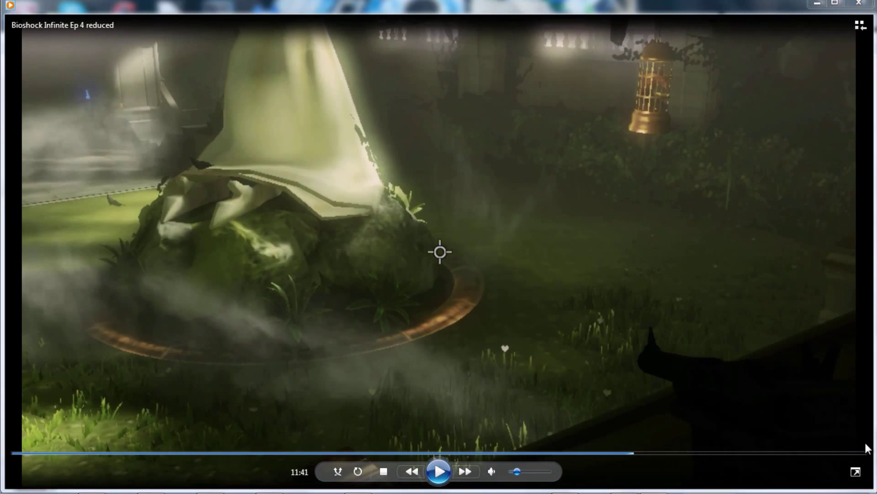
pyautogui.click(855, 472)
pyautogui.press('Escape')
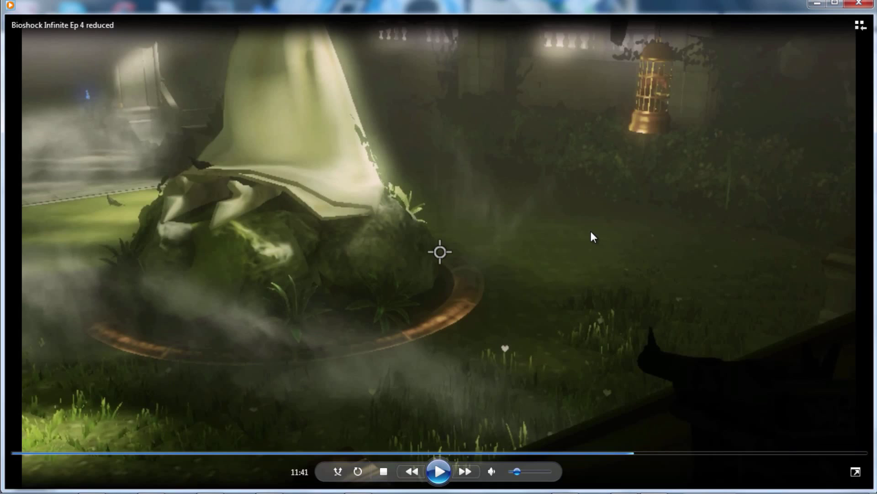
# Step: Close Media Player and Explorer, and bring up the HandBrake downloads page in Firefox
pyautogui.click(859, 3)
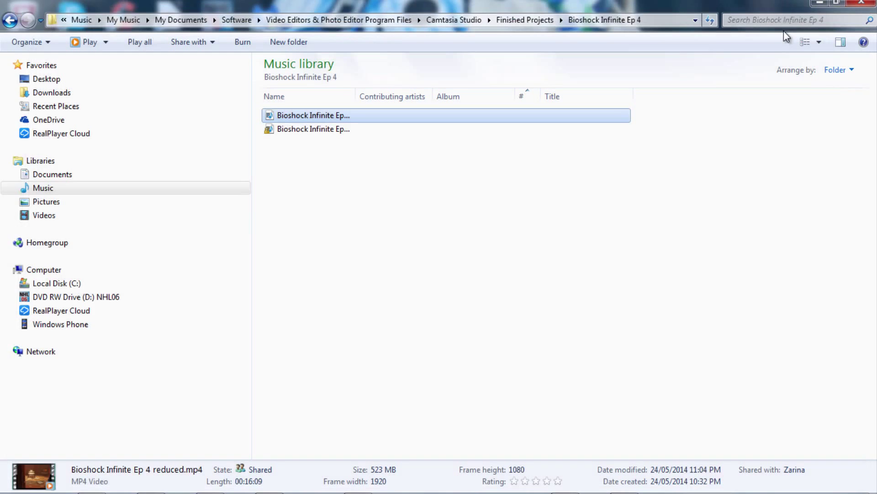
pyautogui.click(861, 3)
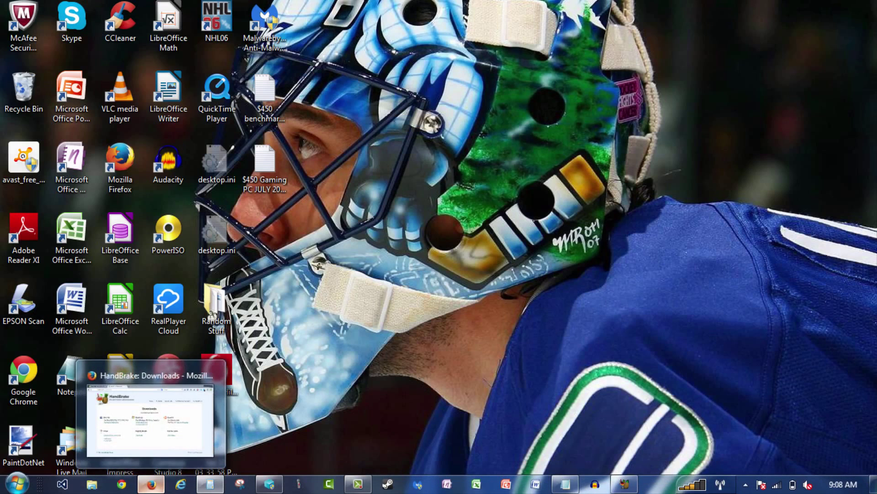
pyautogui.click(150, 485)
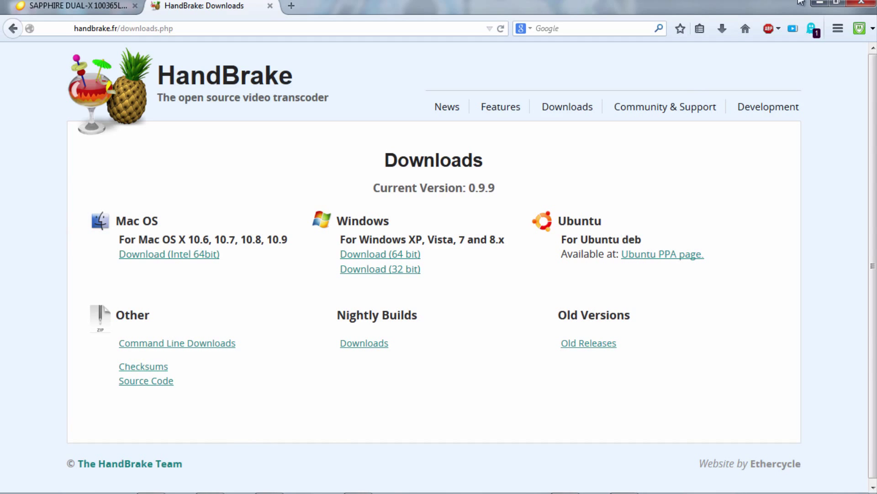
# Step: Minimize Firefox and bring the HandBrake window up maximized
pyautogui.click(819, 3)
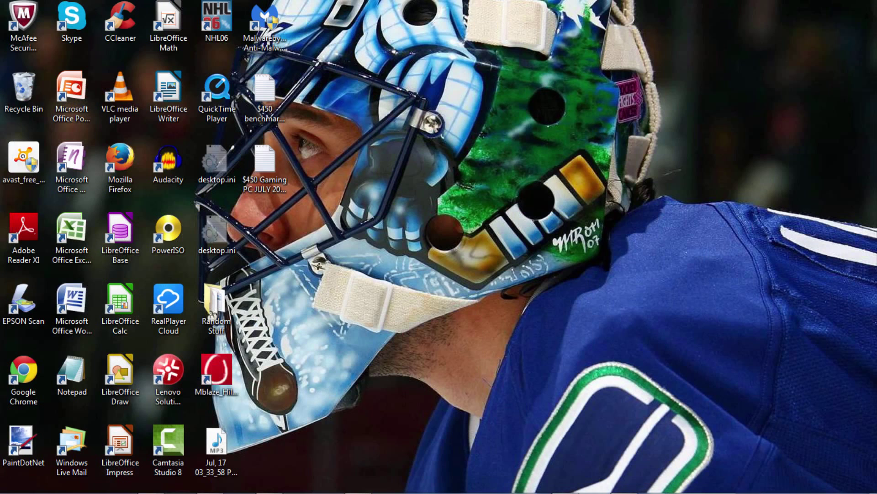
pyautogui.click(637, 488)
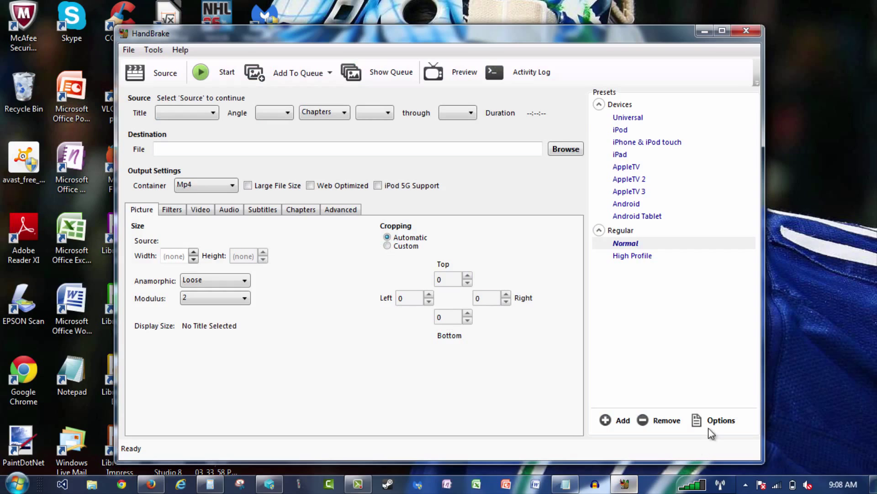
pyautogui.click(721, 36)
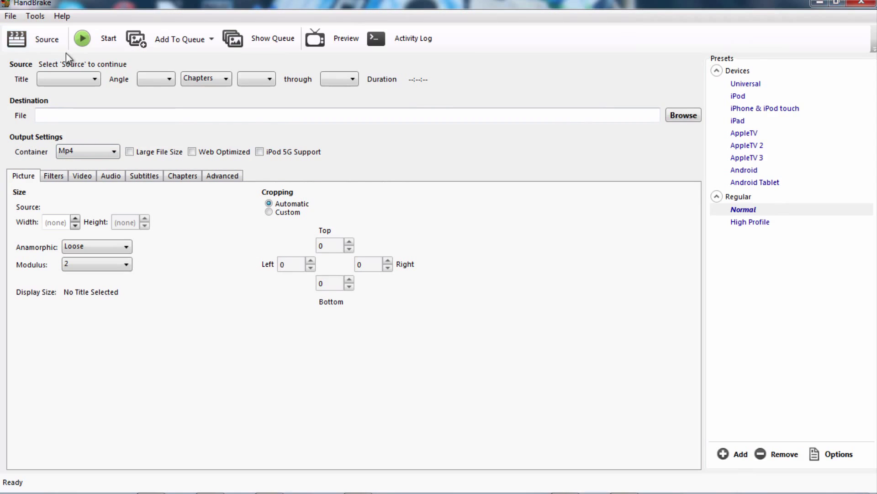
# Step: Load the 3.50 GB Bioshock Infinite Ep 4.mp4 as a single-file source
pyautogui.click(45, 37)
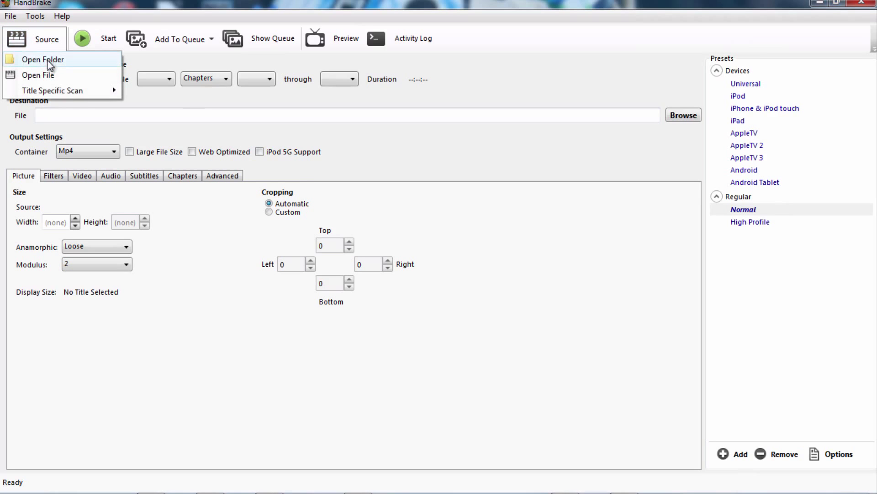
pyautogui.click(45, 75)
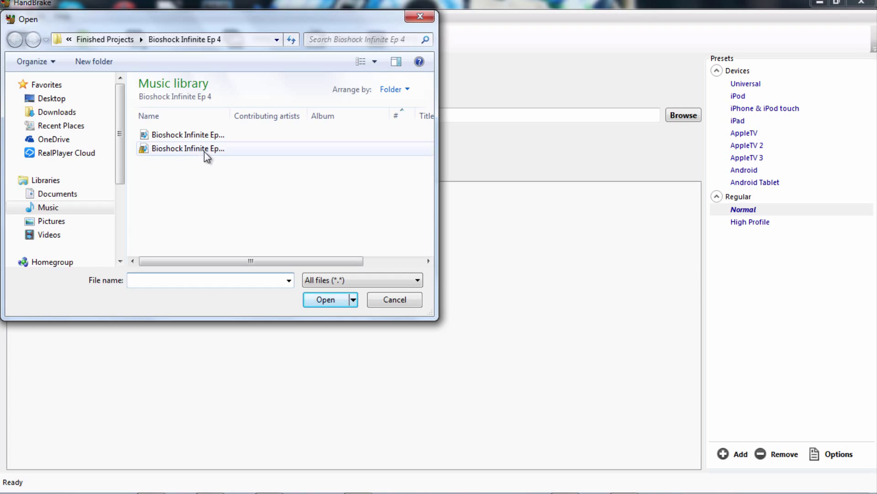
pyautogui.moveTo(212, 148)
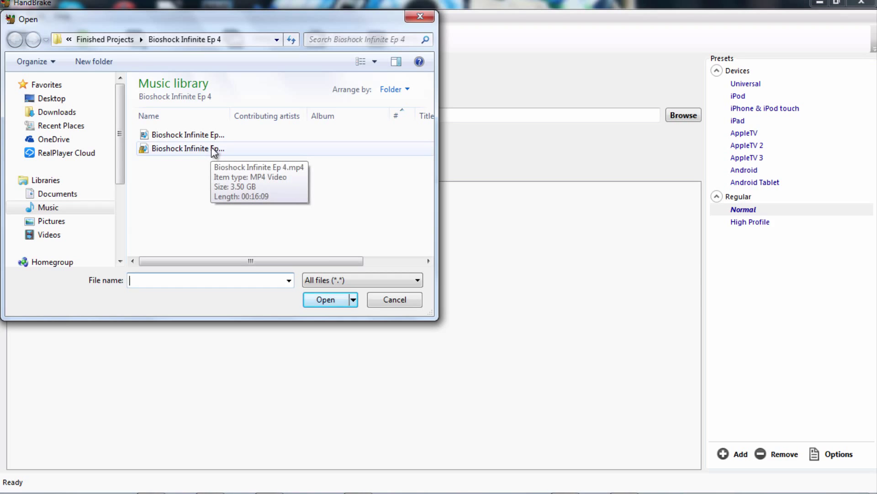
pyautogui.doubleClick(185, 150)
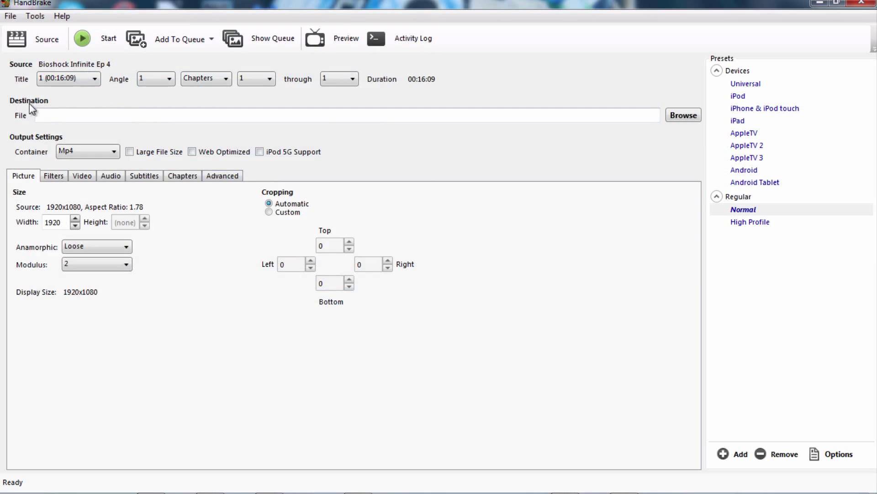
# Step: Open the destination Save As dialog, centre it, and pick 'Bioshock Infinite Ep 4.mp4' as the file name
pyautogui.click(684, 115)
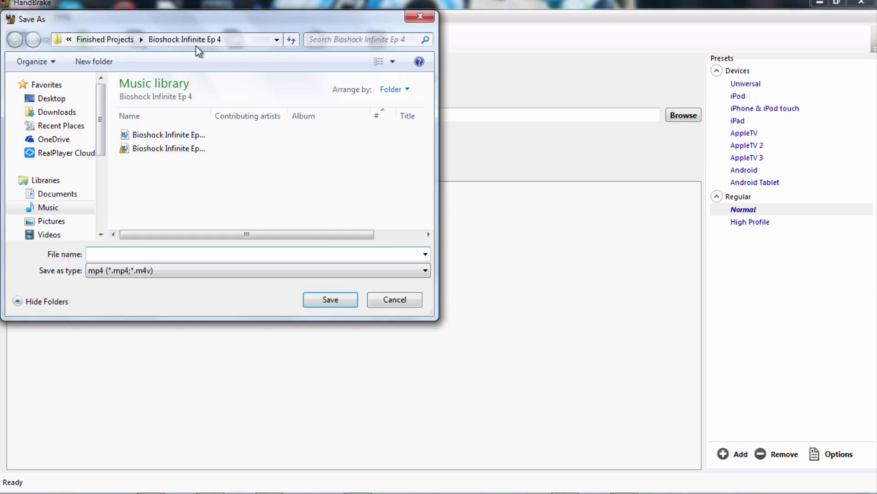
pyautogui.moveTo(203, 21); pyautogui.dragTo(406, 133)
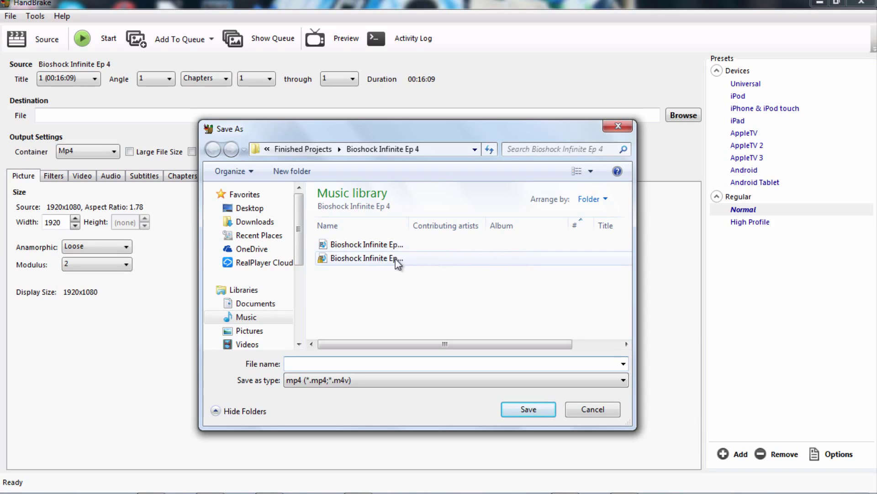
pyautogui.click(431, 261)
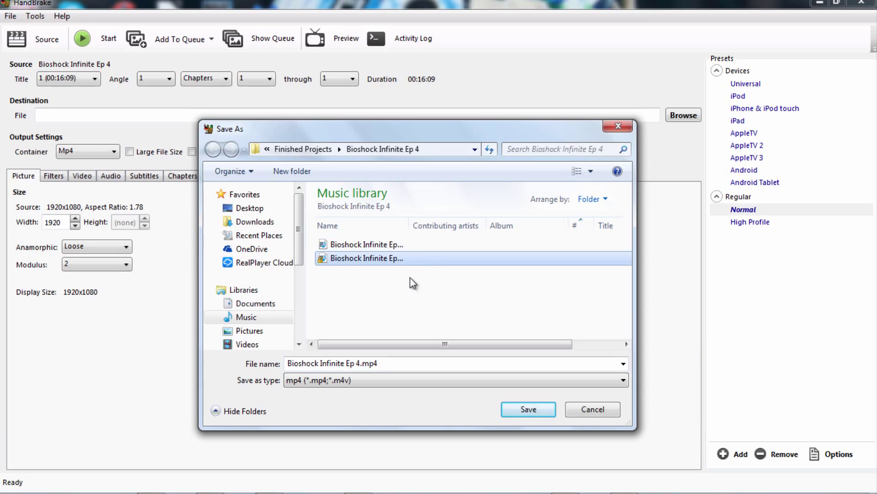
pyautogui.click(437, 250)
pyautogui.click(431, 260)
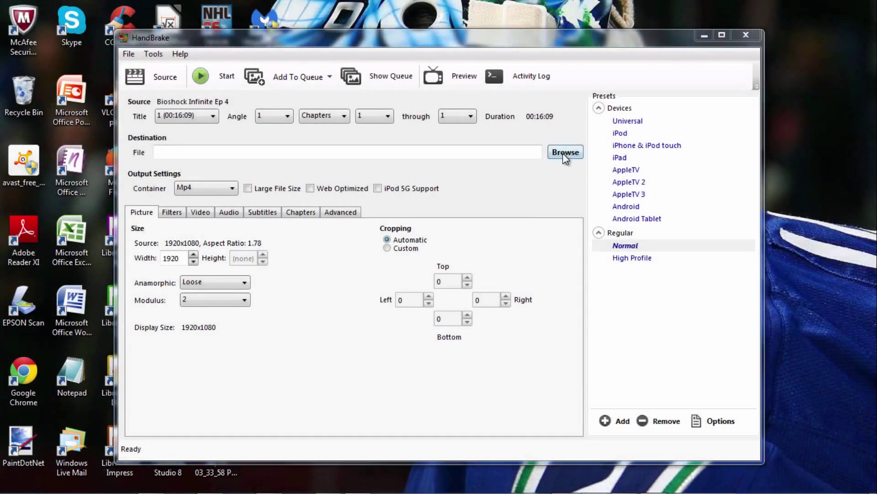
# Step: Reopen the save dialog and replace the file name with a new 'reduced version' name
pyautogui.click(564, 154)
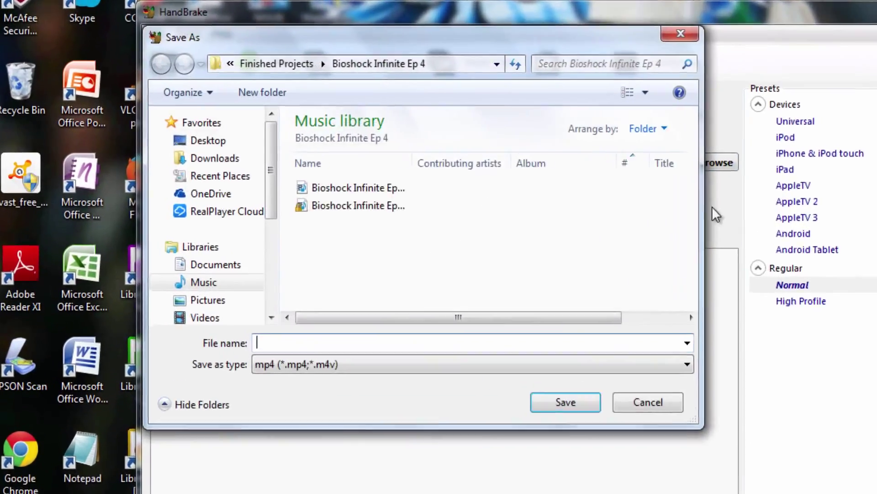
pyautogui.click(334, 185)
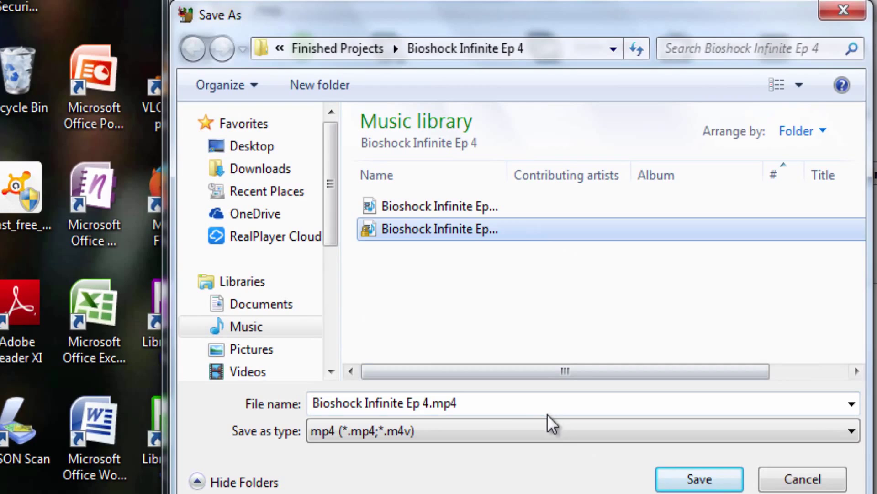
pyautogui.click(339, 401)
pyautogui.write('NE')
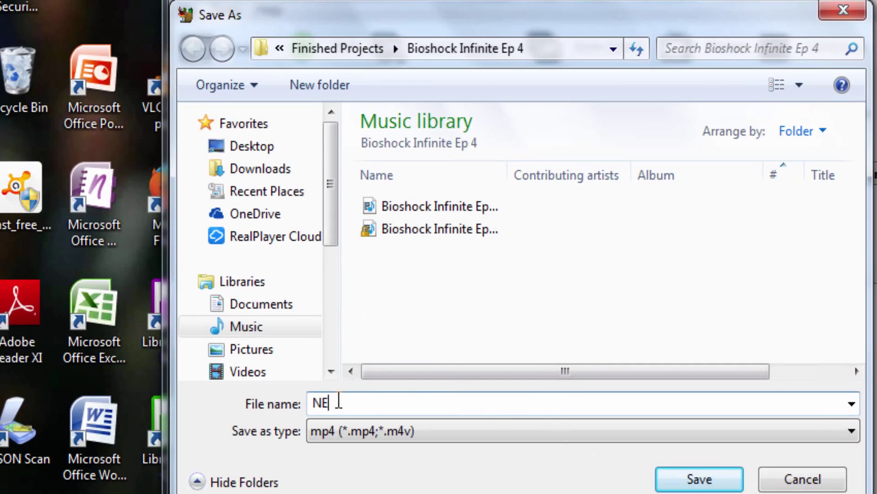
pyautogui.press('BackSpace')
pyautogui.press('BackSpace')
pyautogui.write('nEW RED')
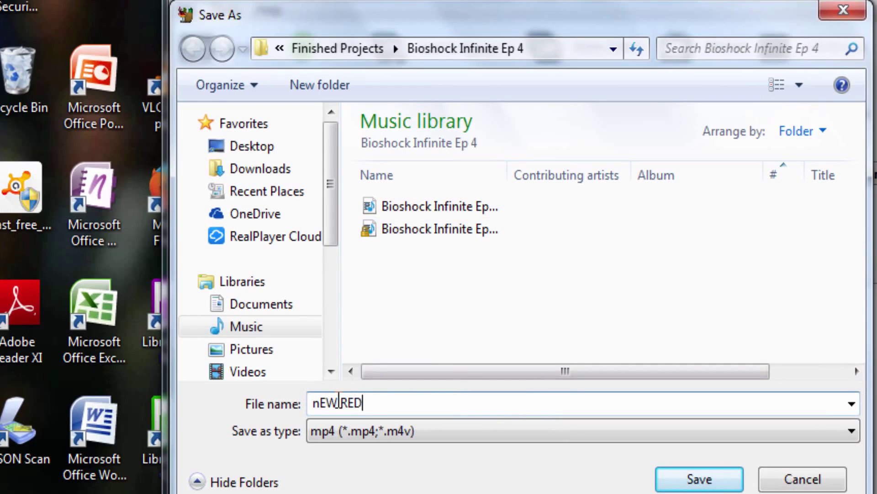
pyautogui.write('UCED VERSION ')
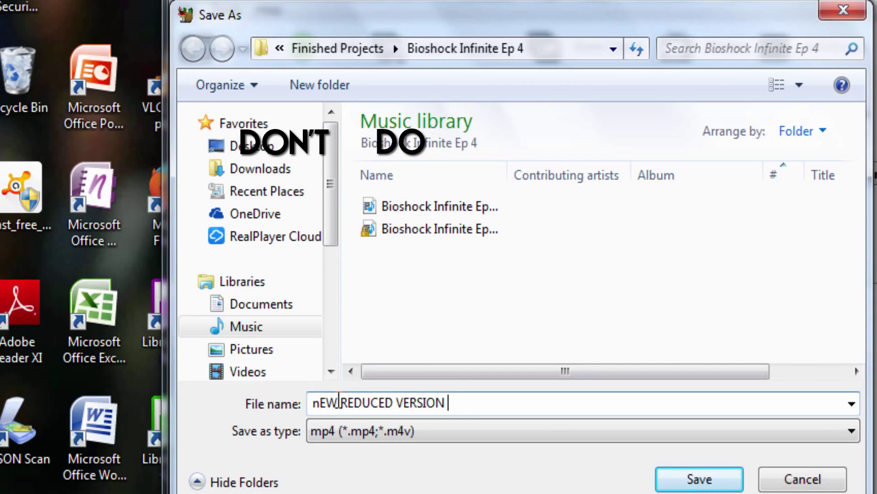
pyautogui.write("dON'T d")
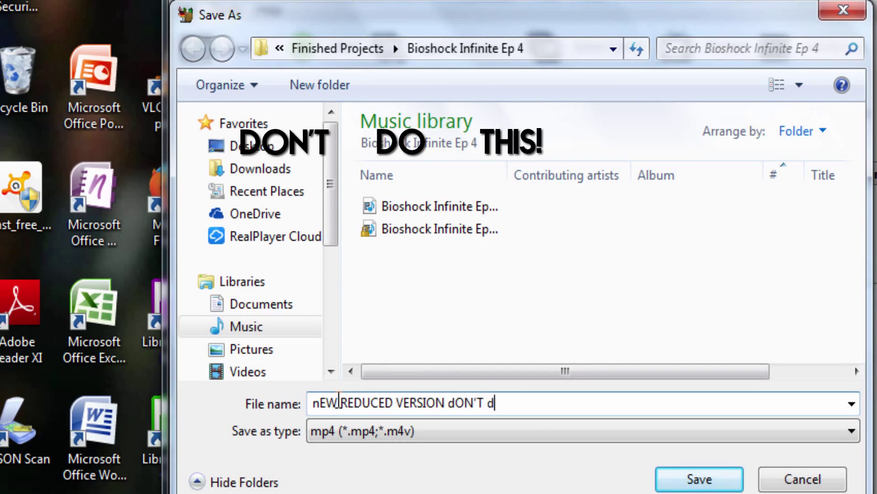
pyautogui.write('p this!!!!!!!')
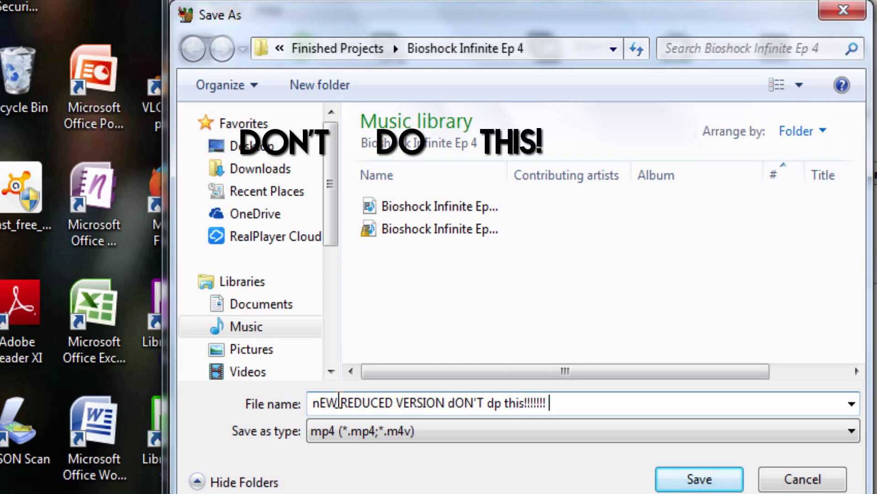
pyautogui.write(' mESSED ')
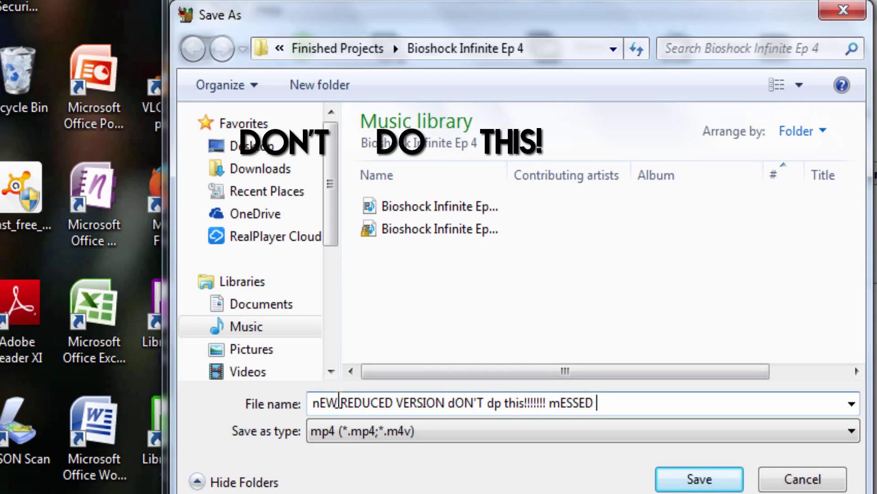
pyautogui.write('UP TYPING!!!!!')
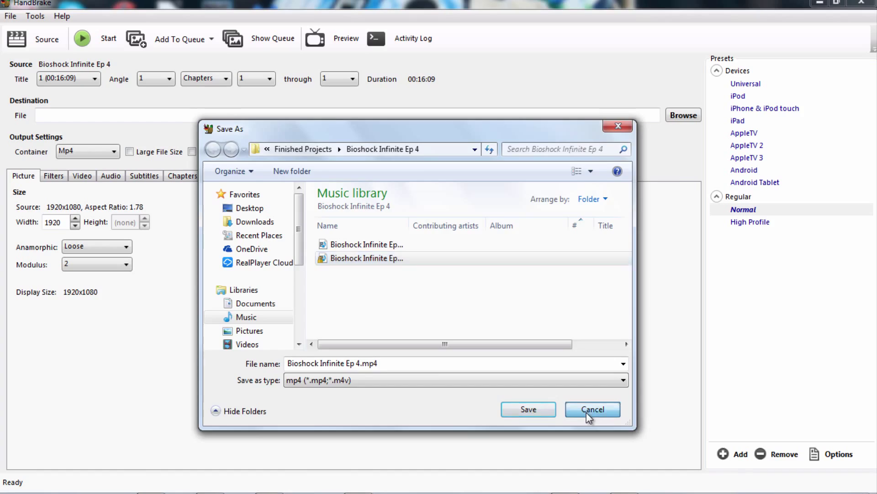
# Step: Cancel the save dialog without a destination and keep Mp4 as the container
pyautogui.click(587, 413)
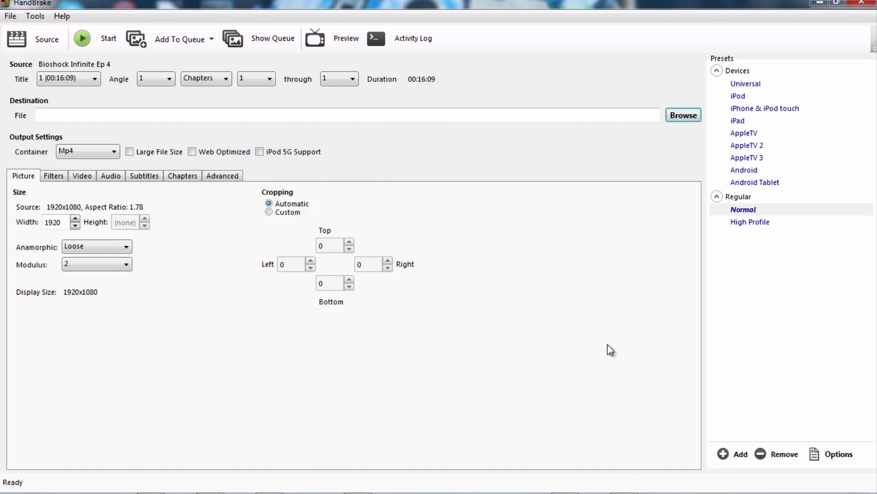
pyautogui.click(75, 151)
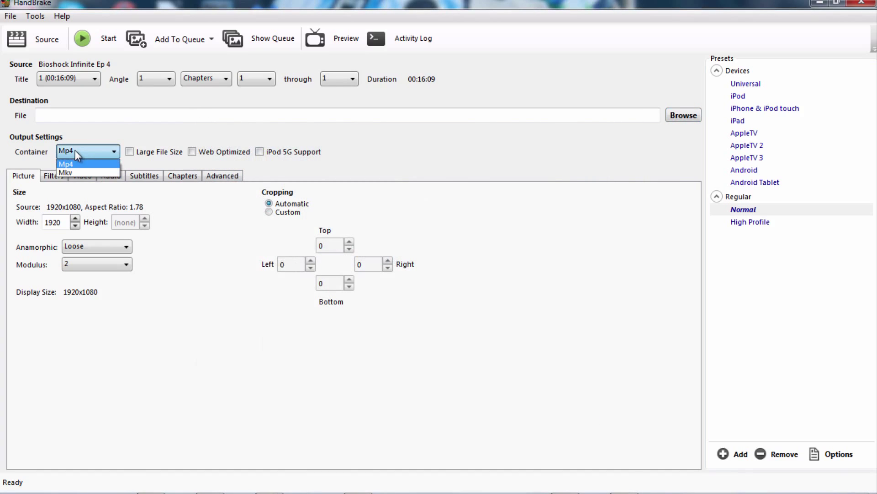
pyautogui.click(81, 149)
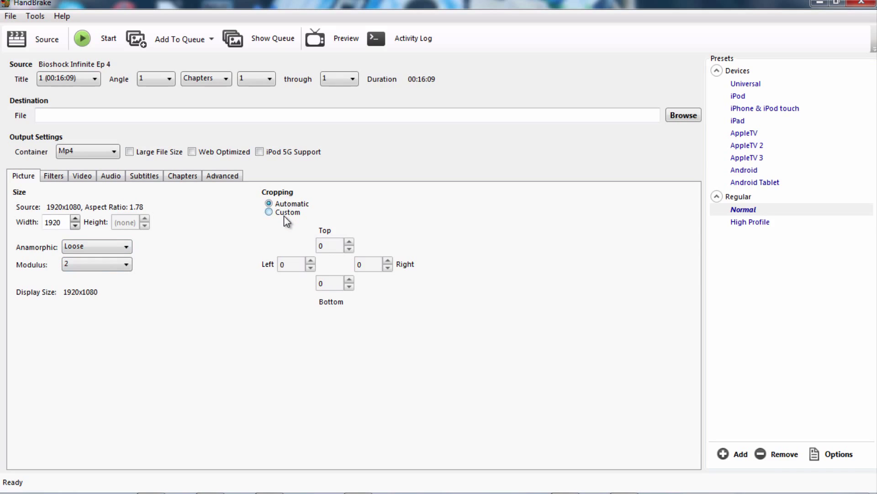
# Step: Look through the Filters, Video and Audio tabs, ending on the Video settings
pyautogui.click(53, 177)
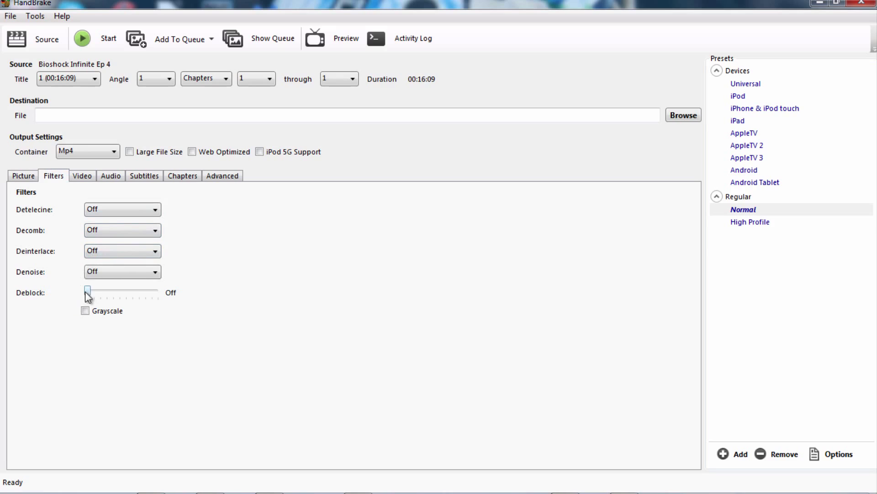
pyautogui.click(78, 177)
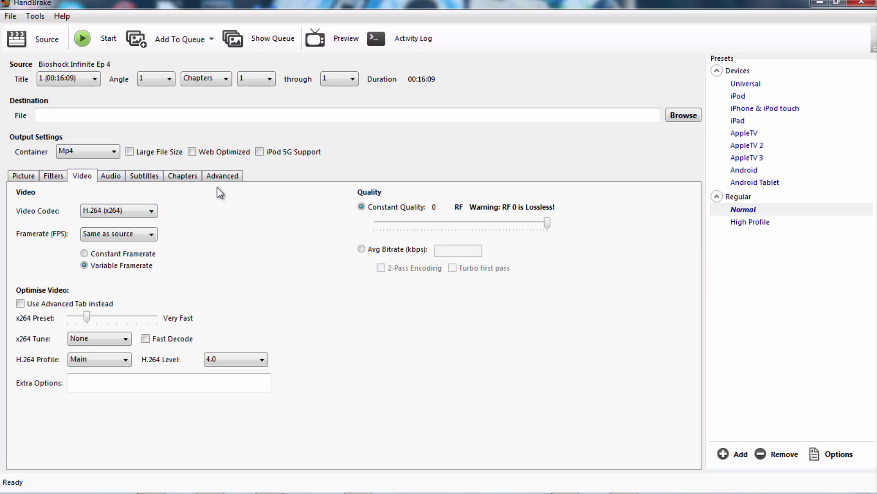
pyautogui.click(115, 177)
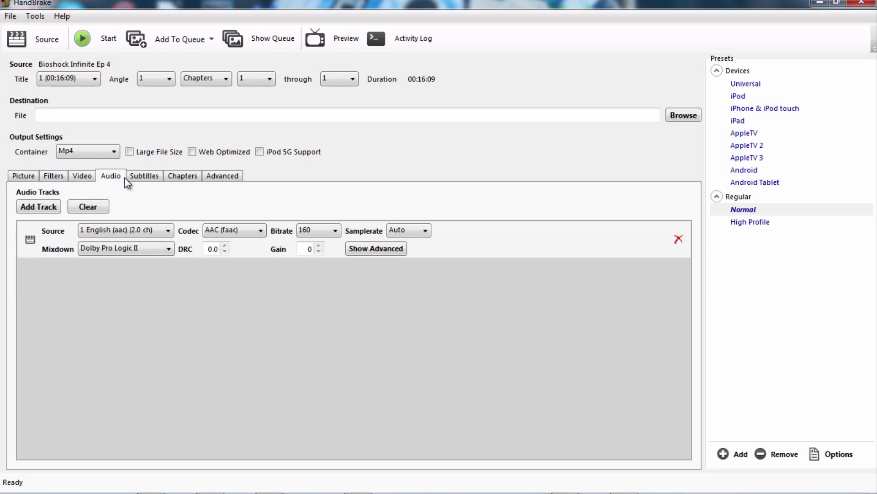
pyautogui.click(81, 179)
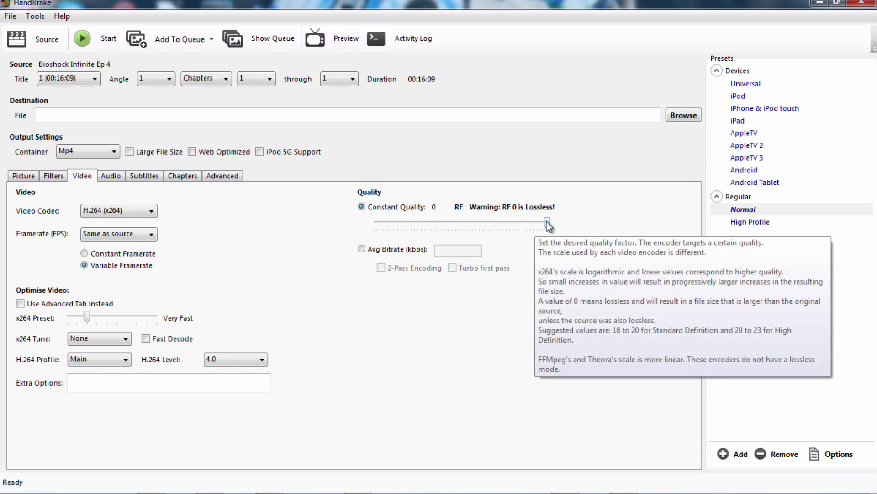
# Step: Drag the H.264 Constant Quality slider off lossless RF 0, trying values such as 22, 51 and 29
pyautogui.moveTo(548, 224); pyautogui.dragTo(481, 227)
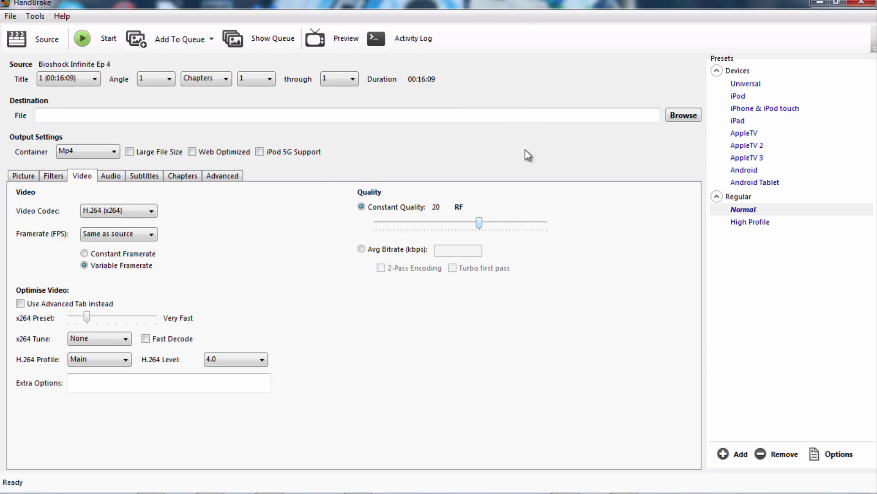
pyautogui.click(379, 223)
pyautogui.click(382, 224)
pyautogui.moveTo(473, 224); pyautogui.dragTo(375, 225)
pyautogui.moveTo(375, 226); pyautogui.dragTo(482, 228)
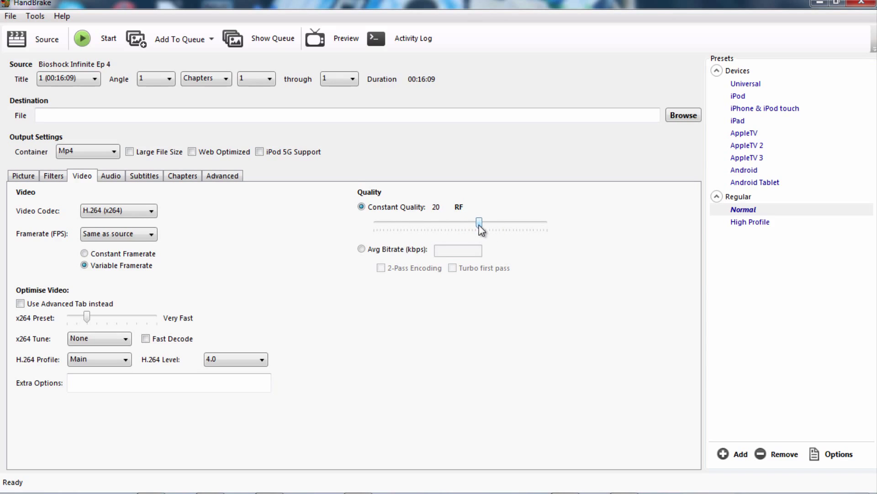